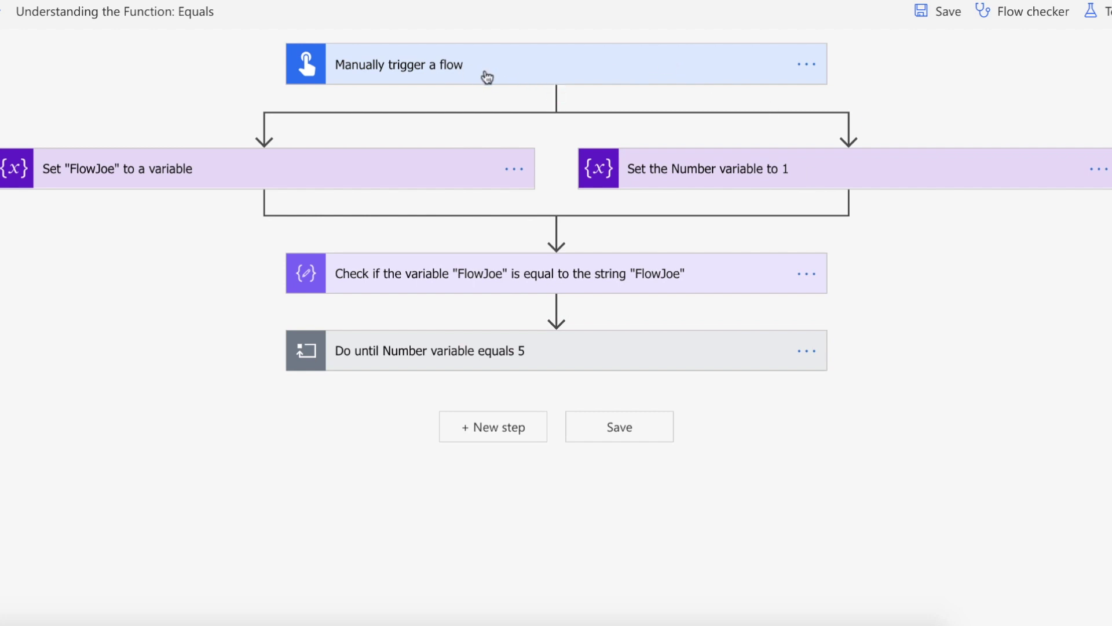
# Review the name, type and value of the FlowJoe and Number variables.
pyautogui.click(225, 179)
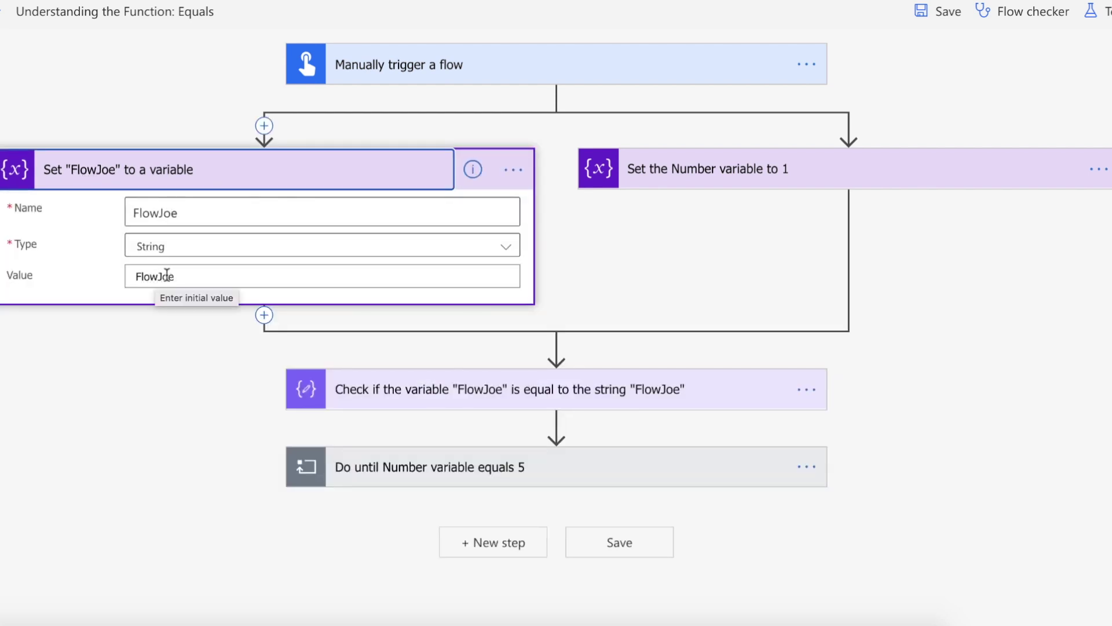
pyautogui.click(308, 172)
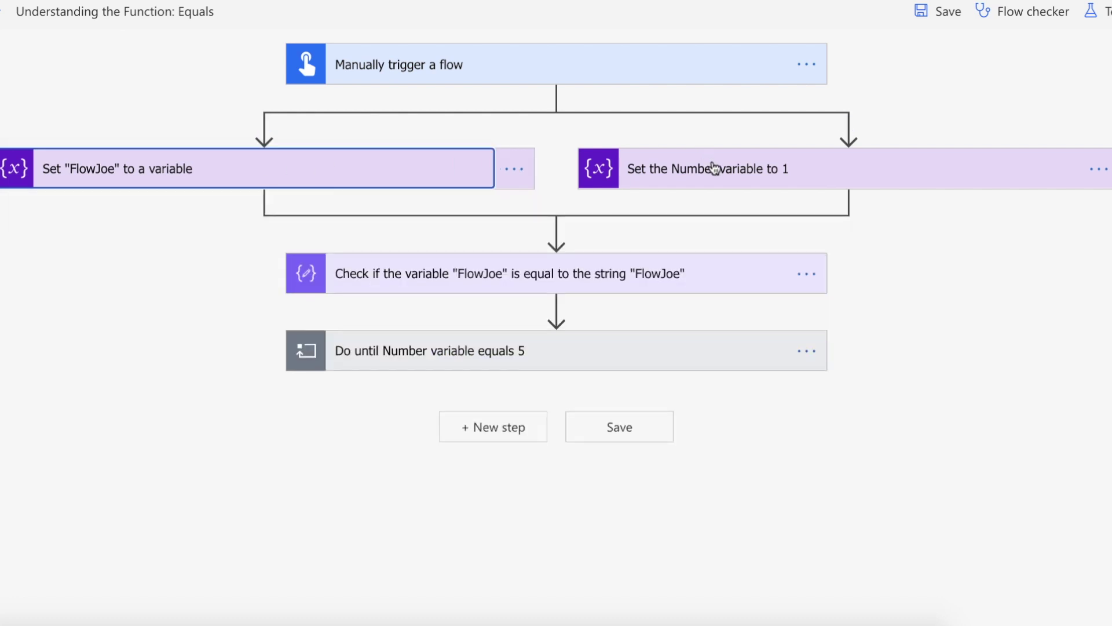
pyautogui.click(713, 169)
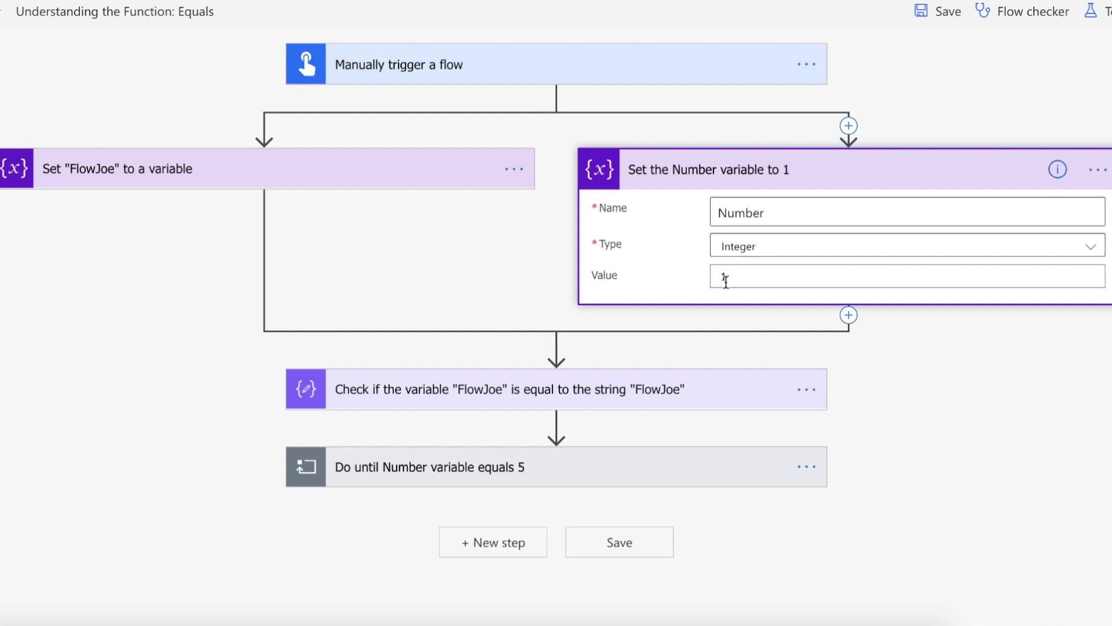
# Inspect the FlowJoe equality check's full equals expression and its variable argument.
pyautogui.click(802, 179)
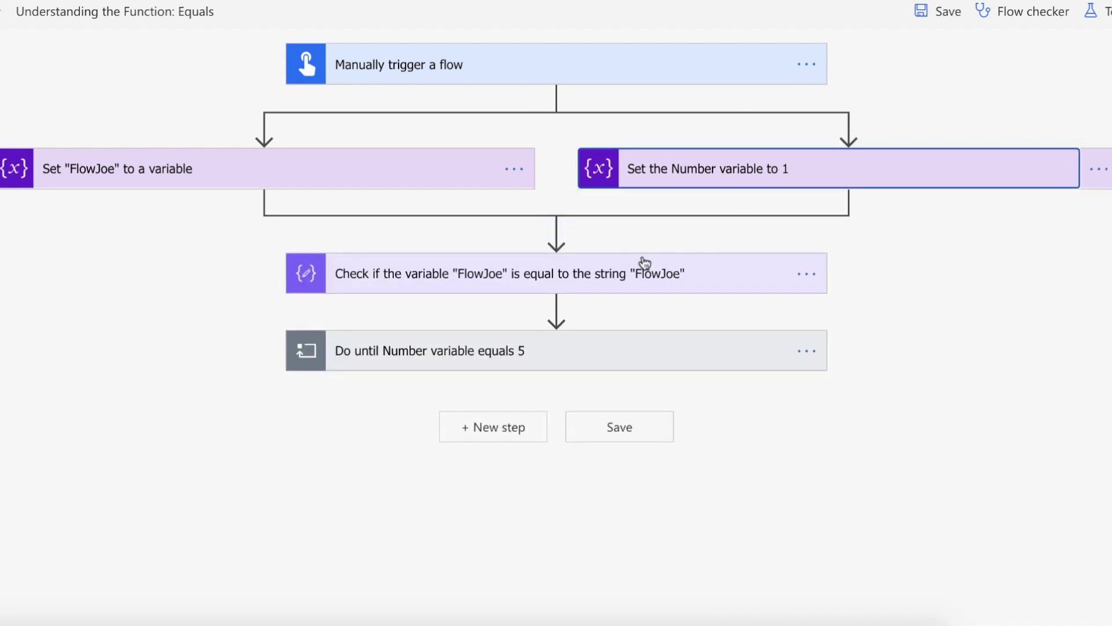
pyautogui.click(637, 276)
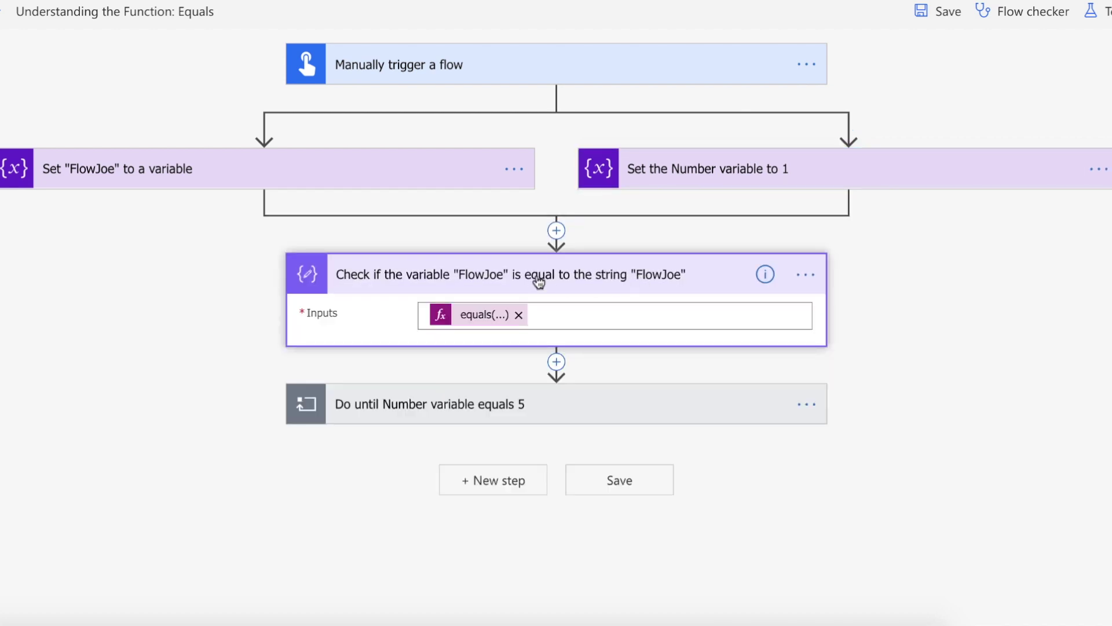
pyautogui.click(473, 319)
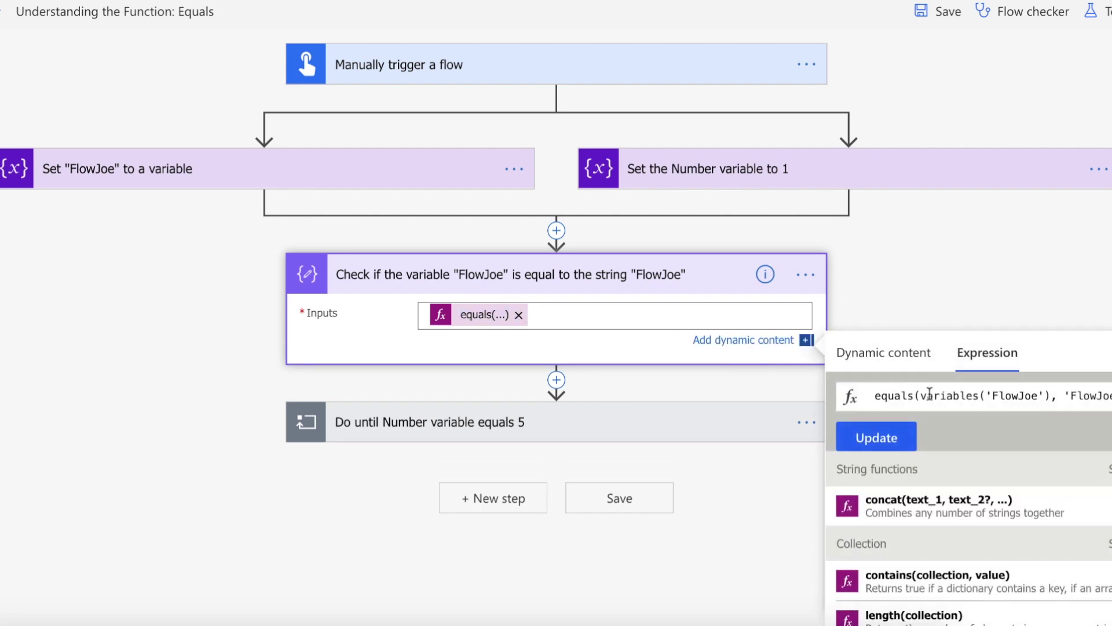
pyautogui.moveTo(921, 398); pyautogui.dragTo(1111, 399)
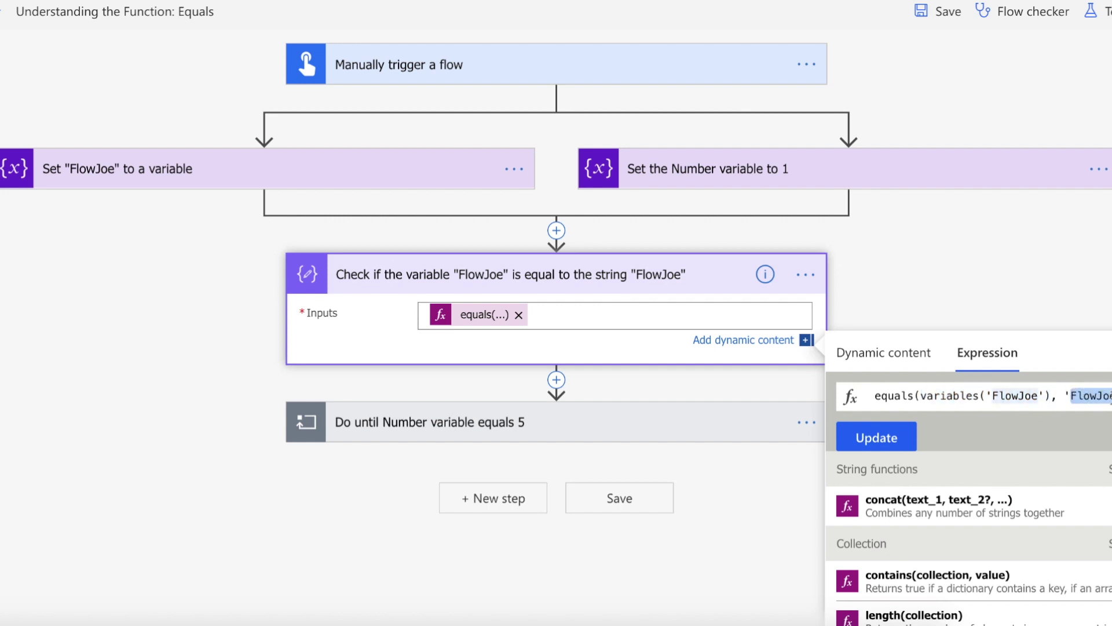
pyautogui.click(719, 277)
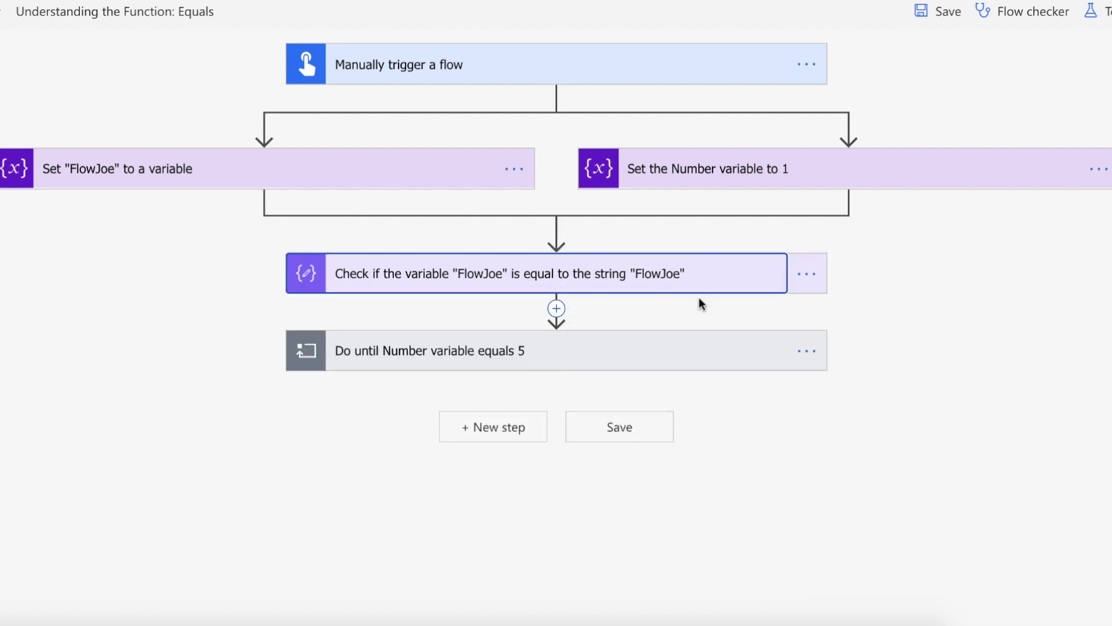
# Expand the Do until loop and review the equals(variables('Number'), 3) expression.
pyautogui.click(695, 357)
pyautogui.scroll(-2, 617, 376)
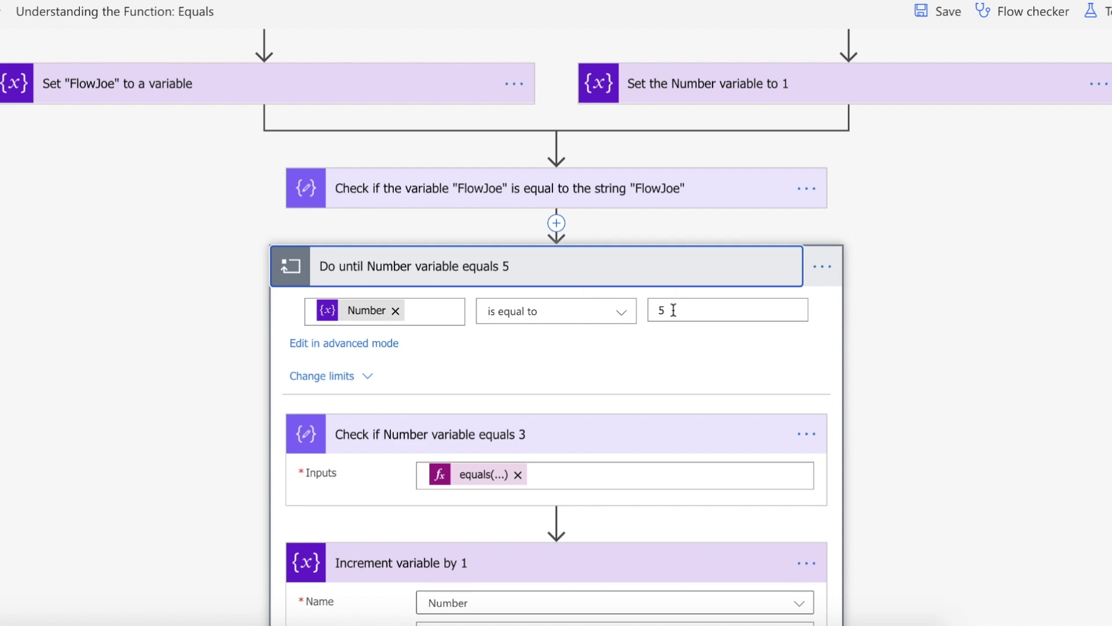
pyautogui.scroll(-2, 674, 313)
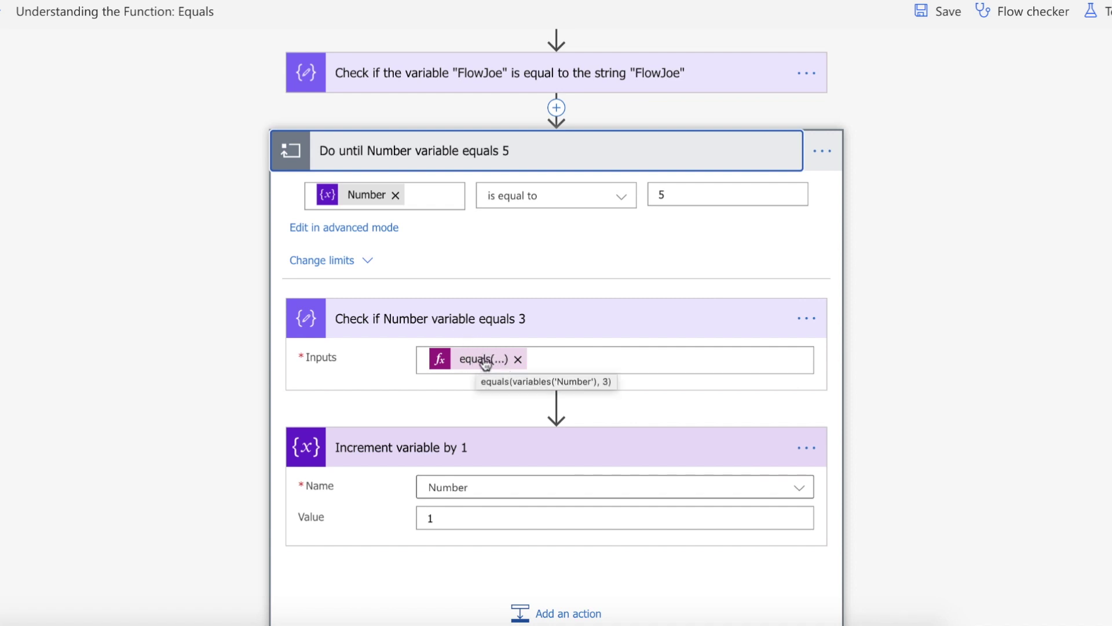
pyautogui.click(481, 362)
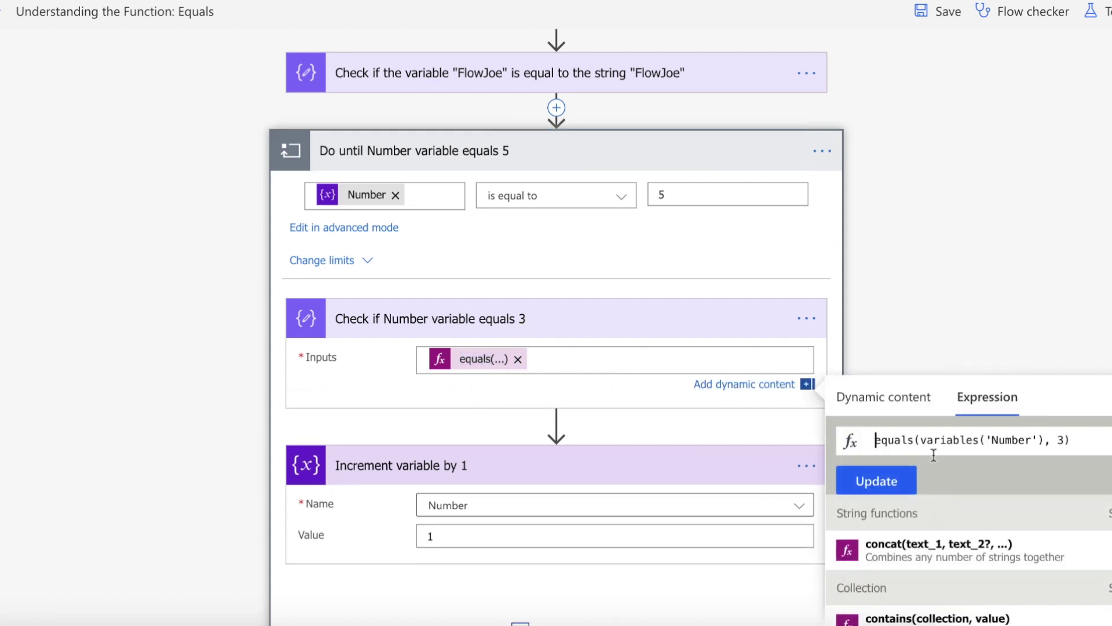
pyautogui.moveTo(922, 441); pyautogui.dragTo(1040, 441)
pyautogui.doubleClick(1062, 440)
pyautogui.click(840, 303)
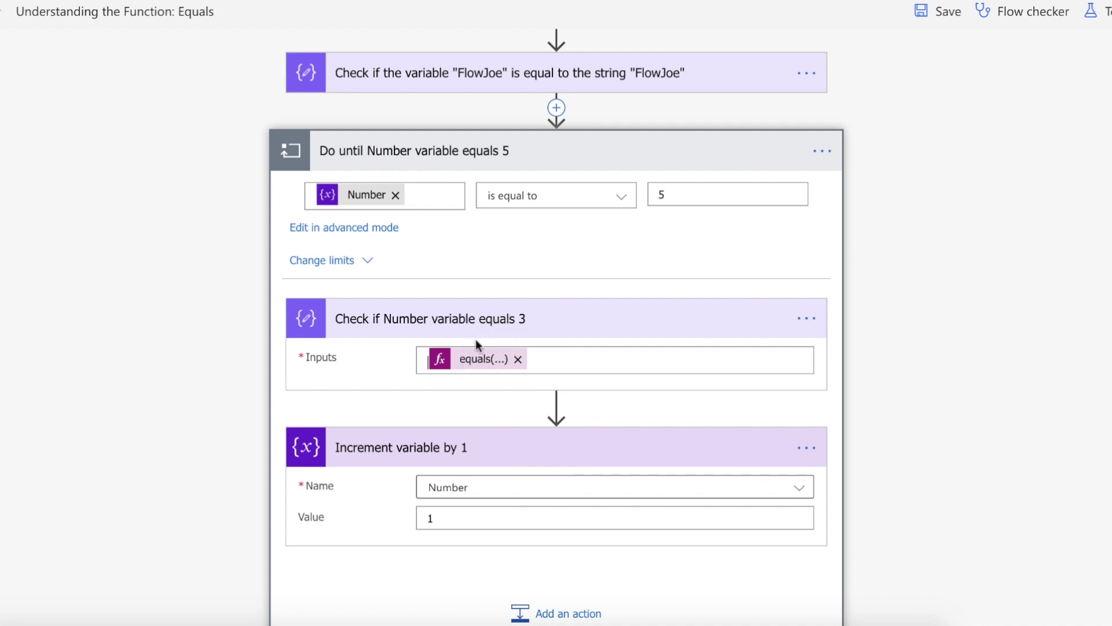
# Run a manual test of the flow.
pyautogui.click(1104, 11)
pyautogui.click(907, 138)
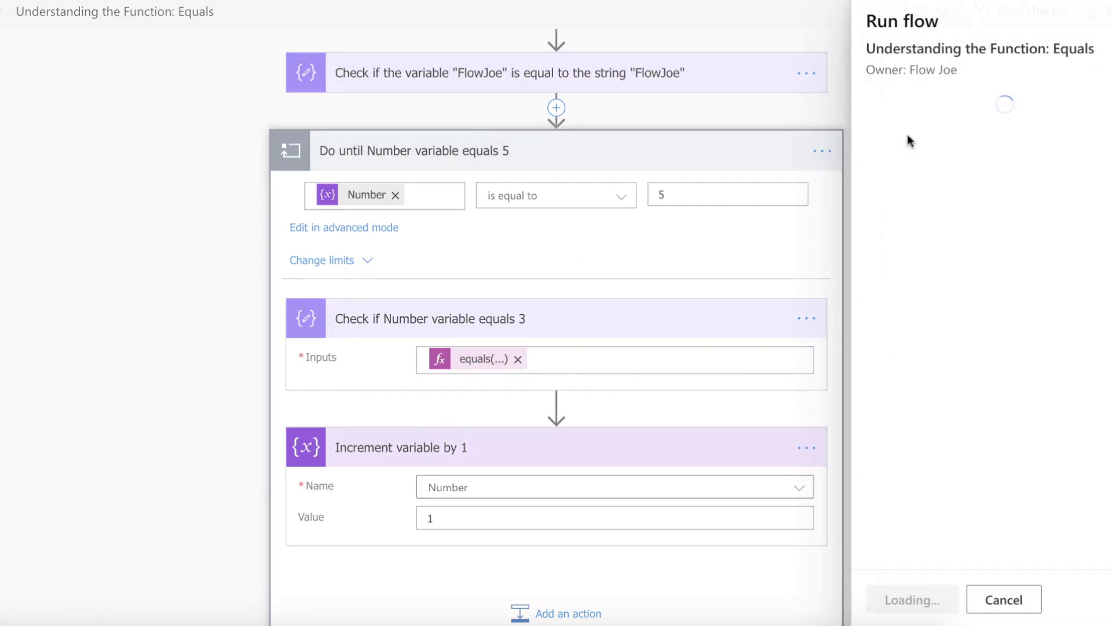
pyautogui.click(898, 603)
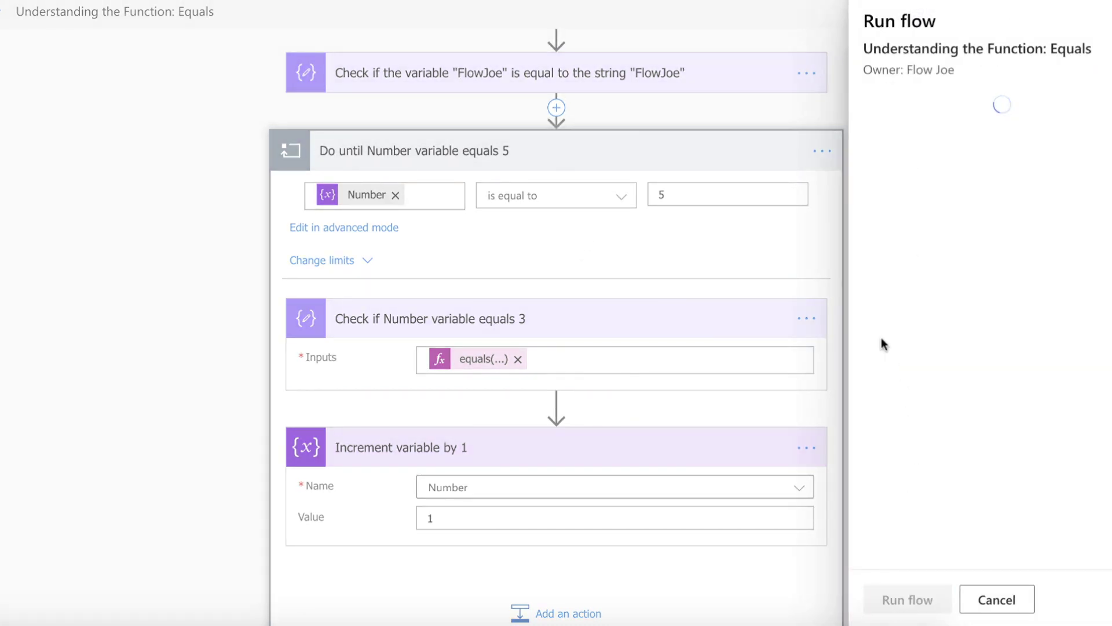
pyautogui.click(891, 594)
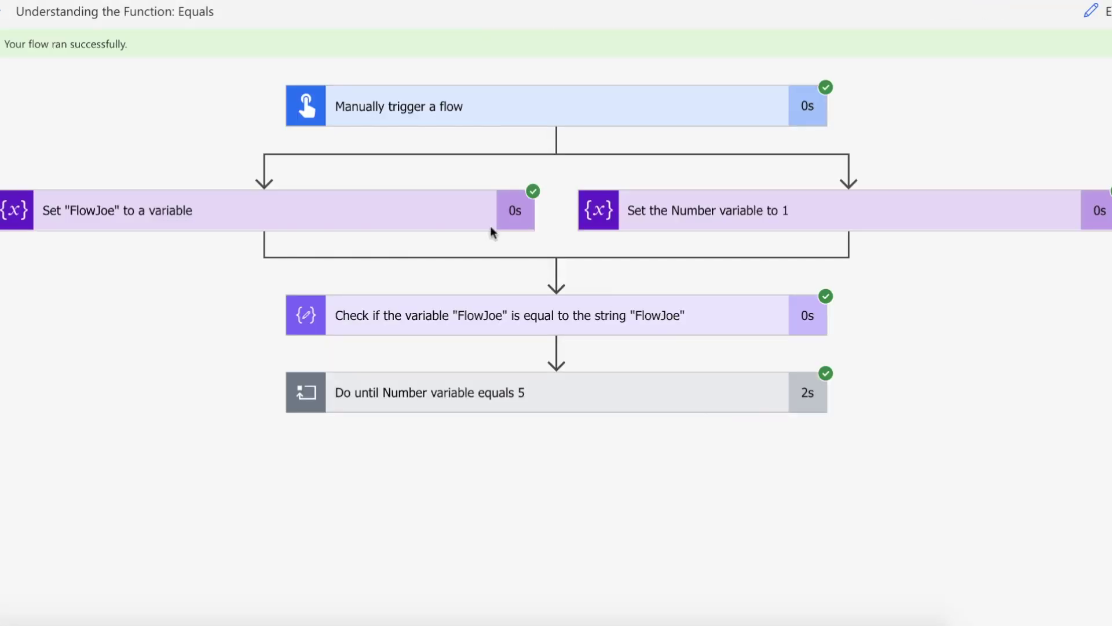
# Confirm the FlowJoe check returned true, then expand the Do until run details.
pyautogui.click(543, 323)
pyautogui.scroll(-1, 543, 323)
pyautogui.doubleClick(340, 370)
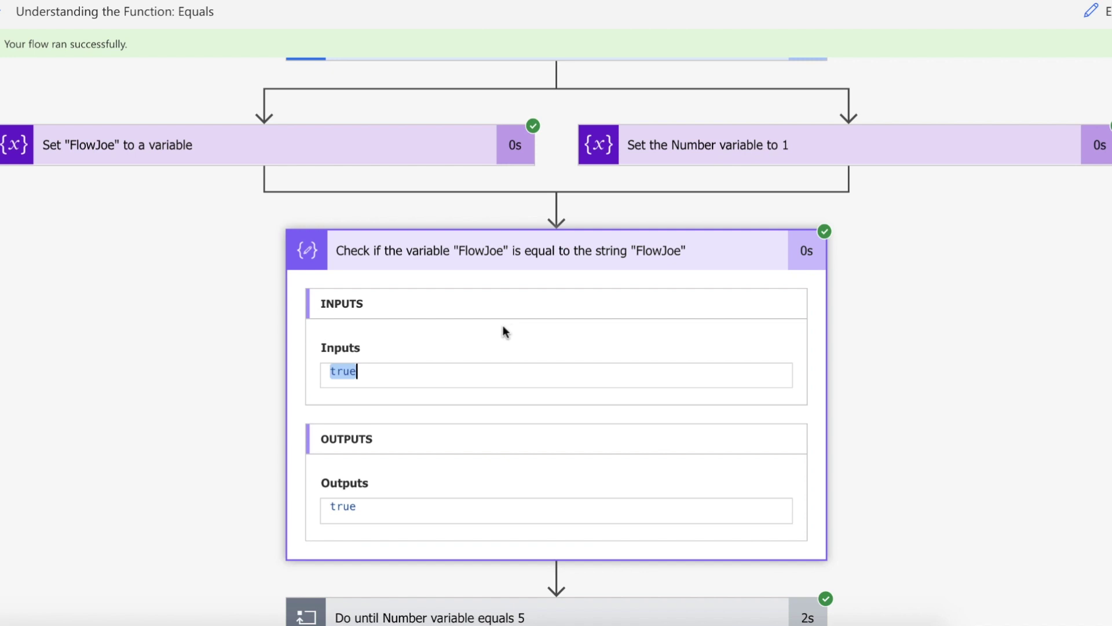
pyautogui.click(539, 251)
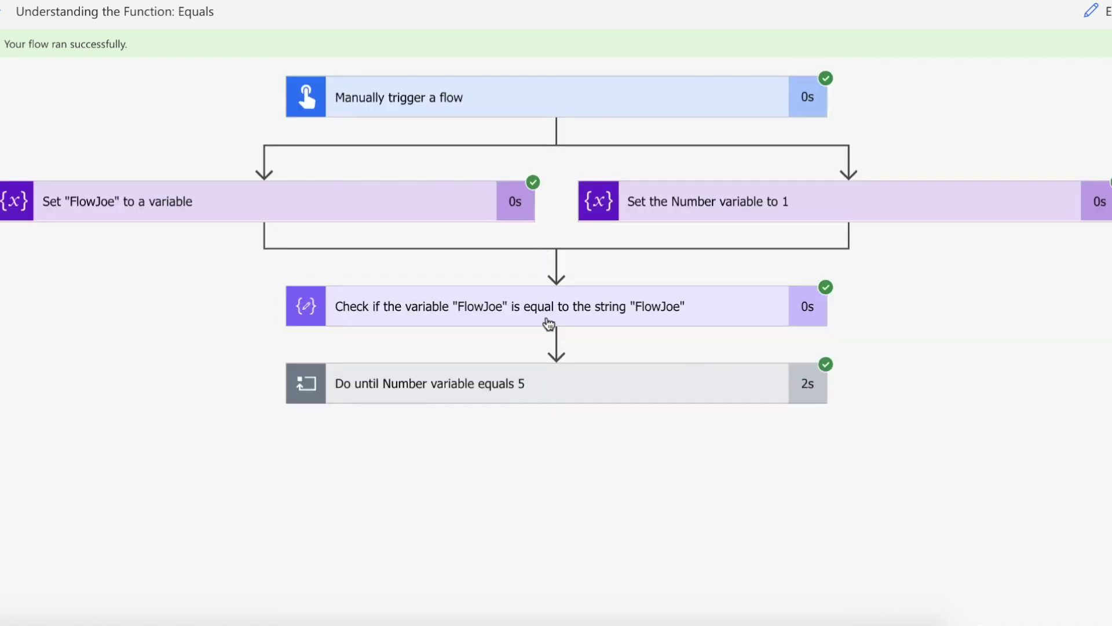
pyautogui.click(523, 383)
# Check the equals-3 result for loop iterations 1 and 2, both false.
pyautogui.scroll(-1, 528, 374)
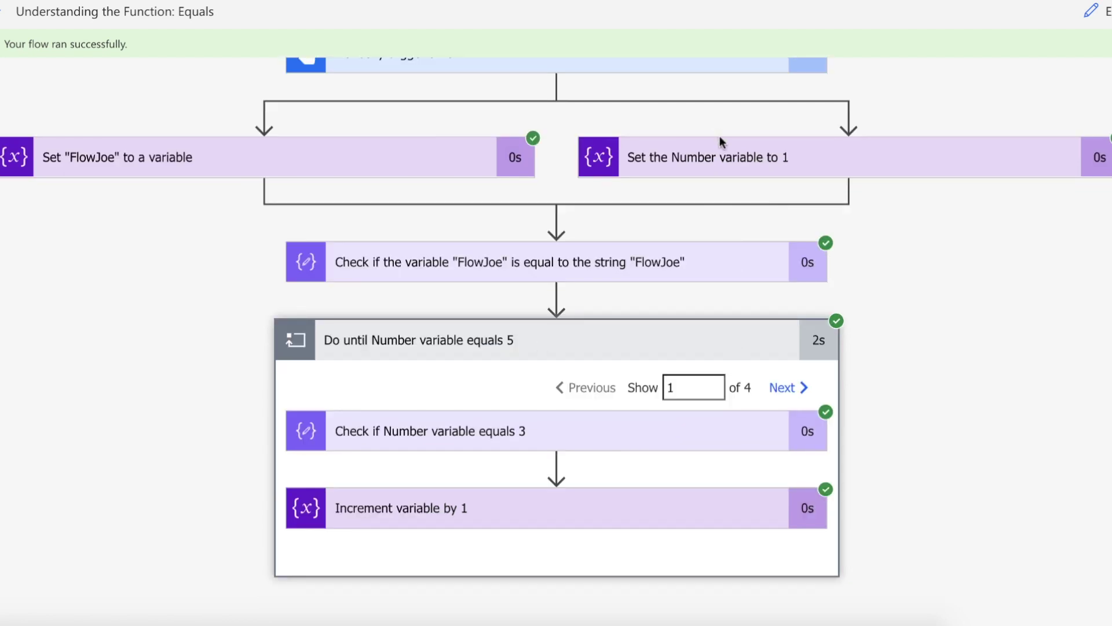
pyautogui.click(666, 439)
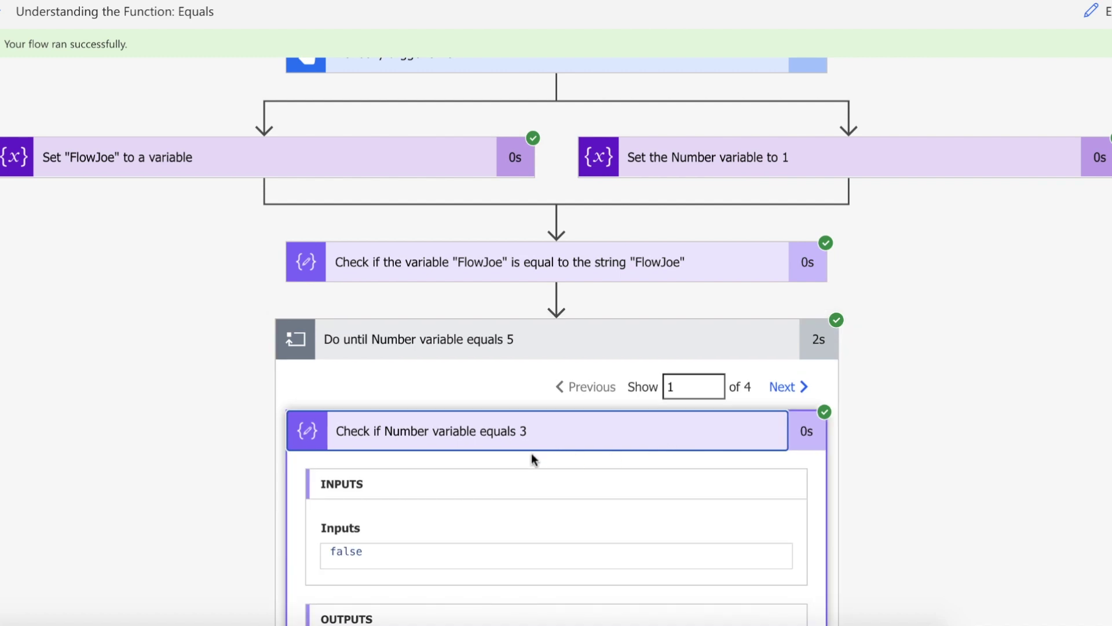
pyautogui.click(566, 444)
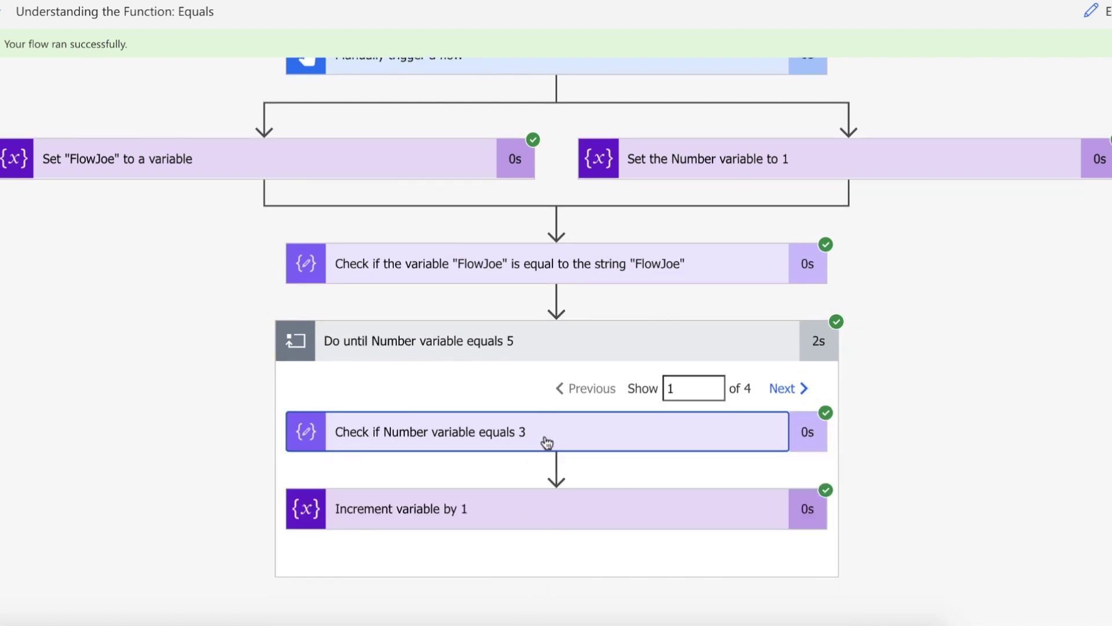
pyautogui.click(777, 392)
pyautogui.click(582, 436)
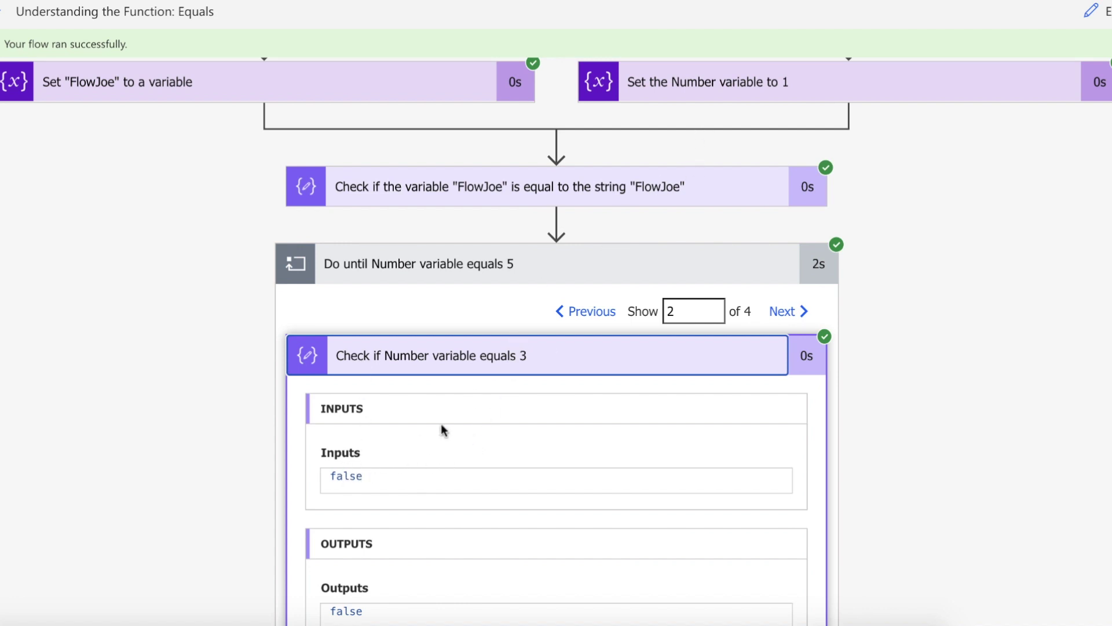
# Verify iteration 3 returns true, then advance to iteration 4.
pyautogui.scroll(-3, 556, 510)
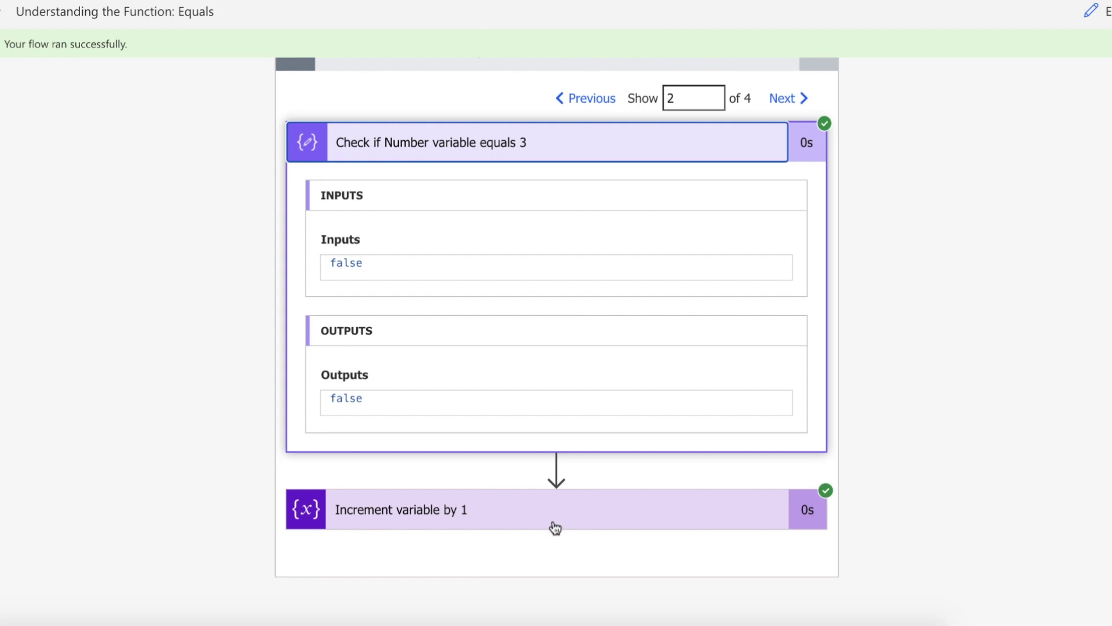
pyautogui.click(791, 102)
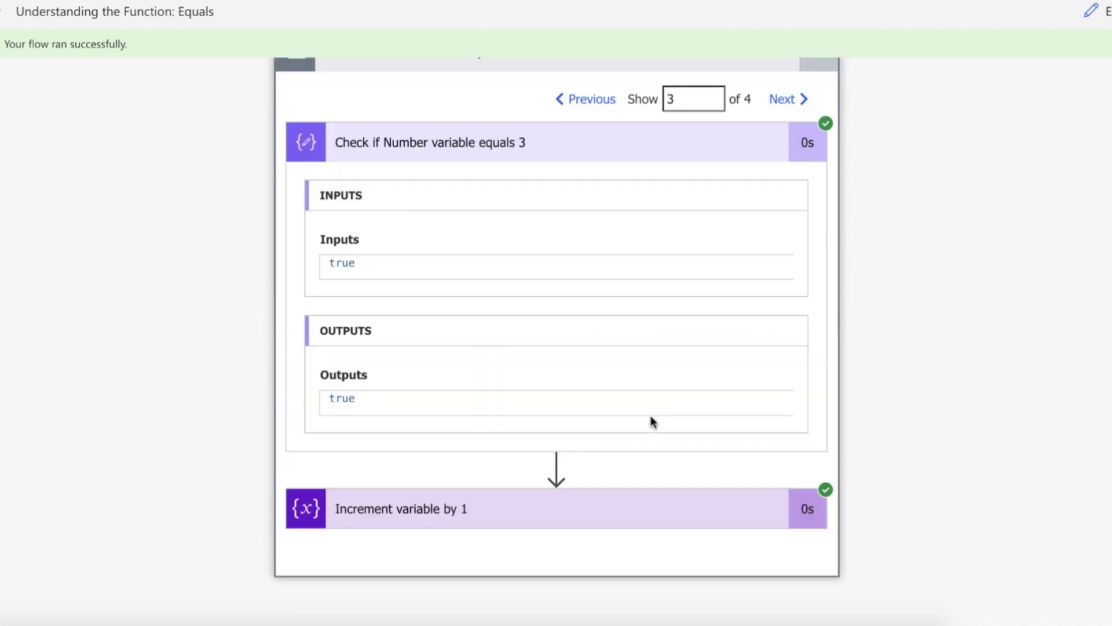
pyautogui.scroll(3, 638, 328)
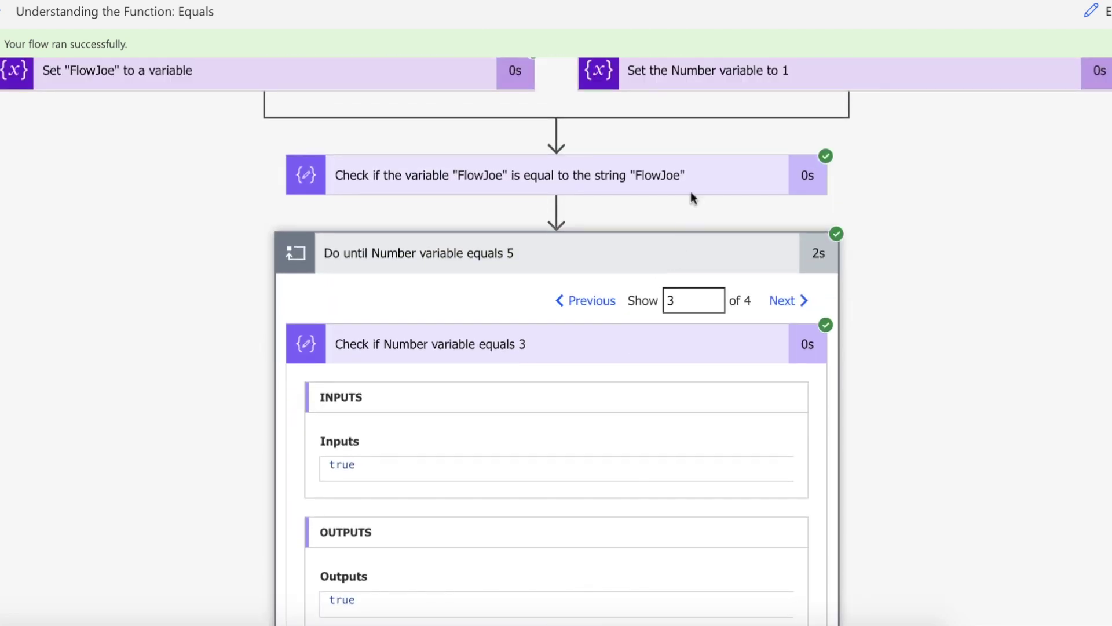
pyautogui.doubleClick(344, 466)
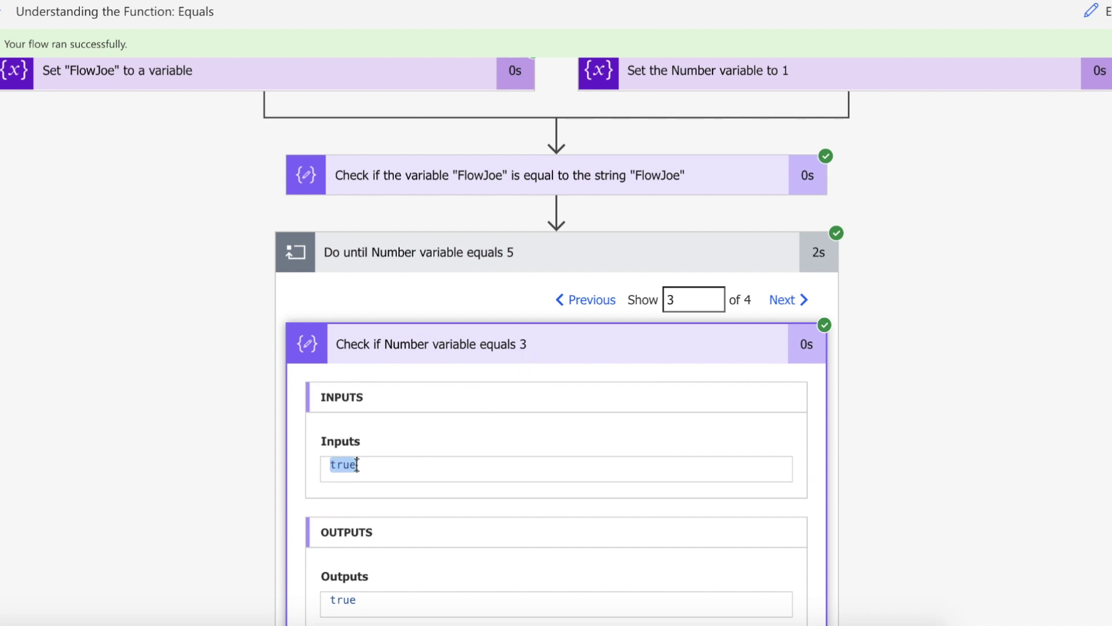
pyautogui.scroll(-3, 523, 467)
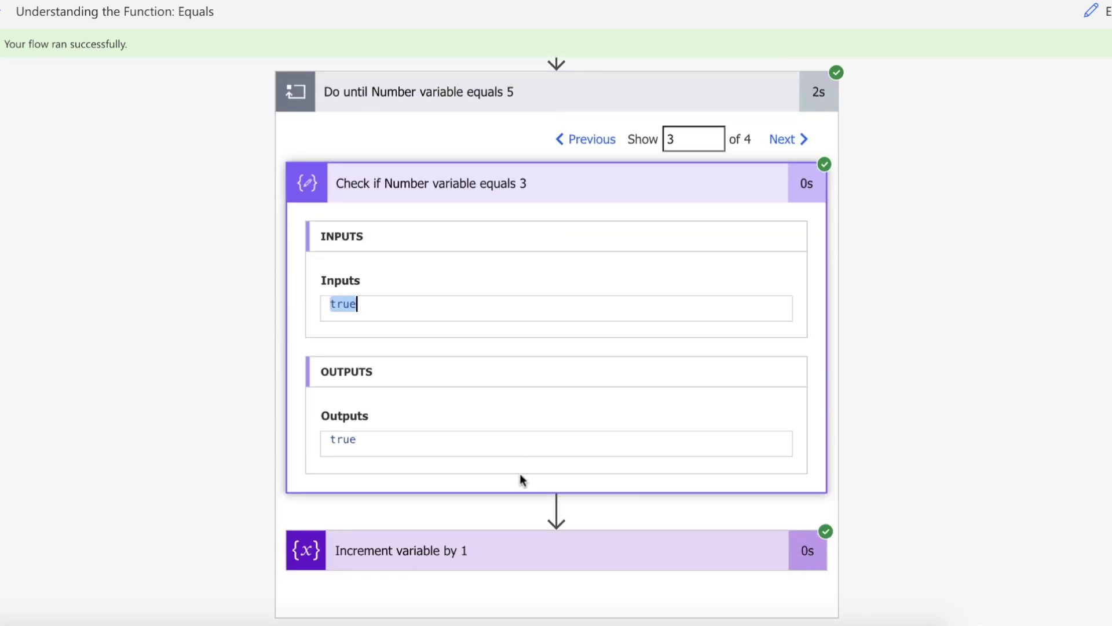
pyautogui.click(780, 139)
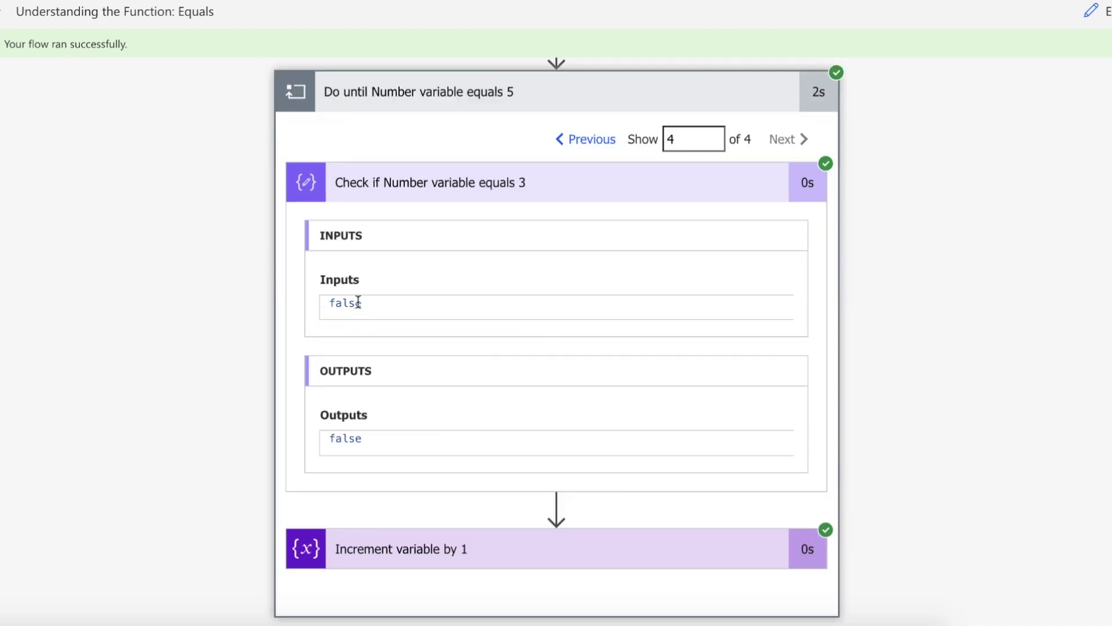